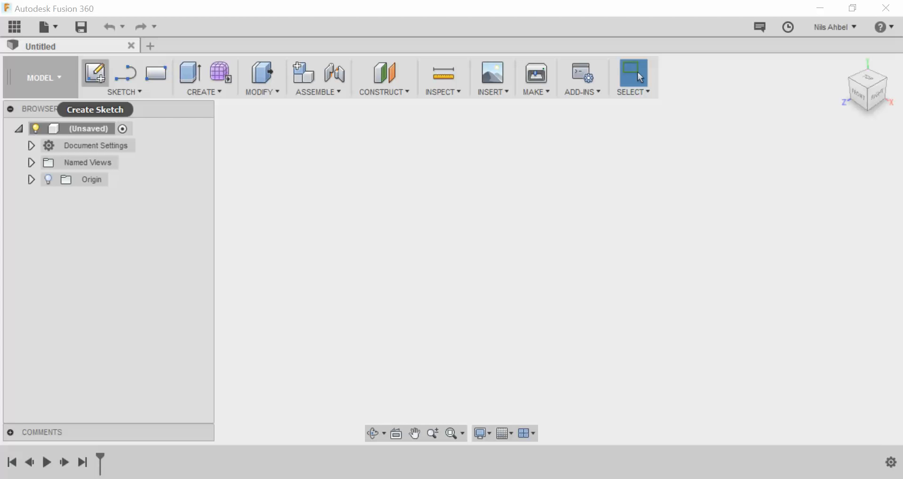
- Start a sketch on the front plane and draw an inscribed three-sided polygon centred on the origin, with its top vertex 30 mm above it
{"action": "left_click", "coordinate": [95, 73]}
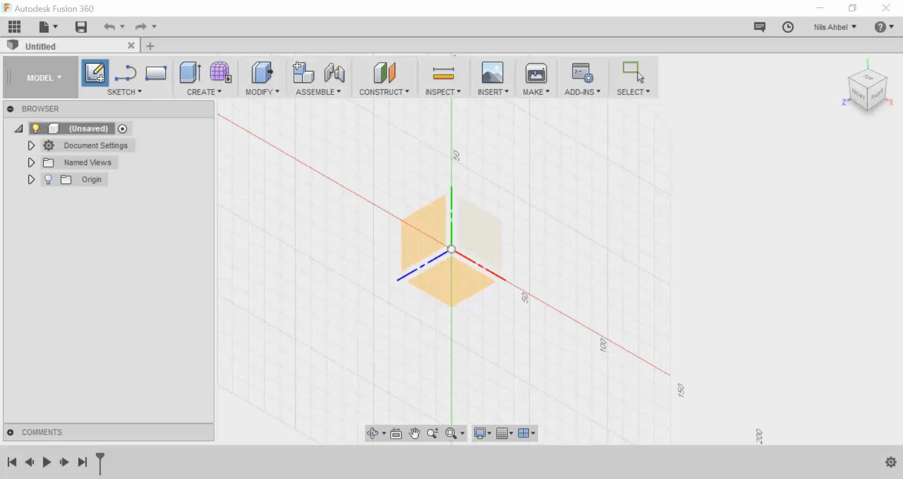
{"action": "left_click", "coordinate": [480, 233]}
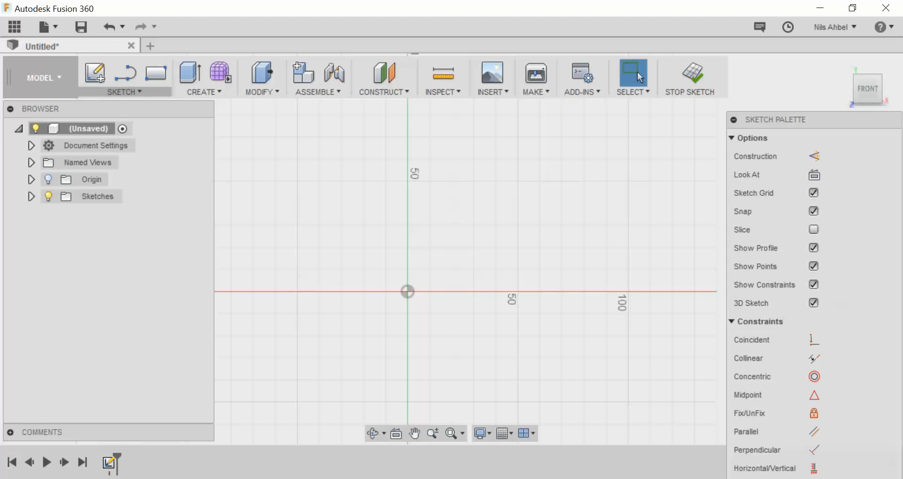
{"action": "left_click", "coordinate": [124, 92]}
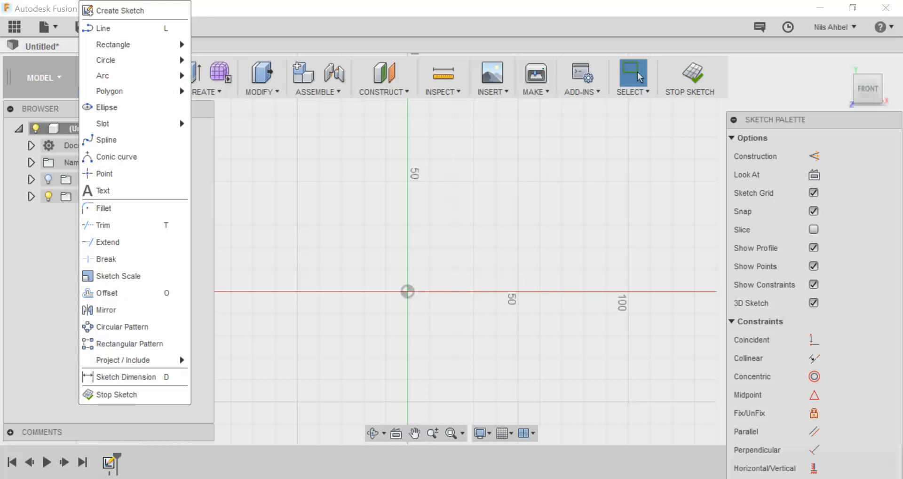
{"action": "mouse_move", "coordinate": [109, 90]}
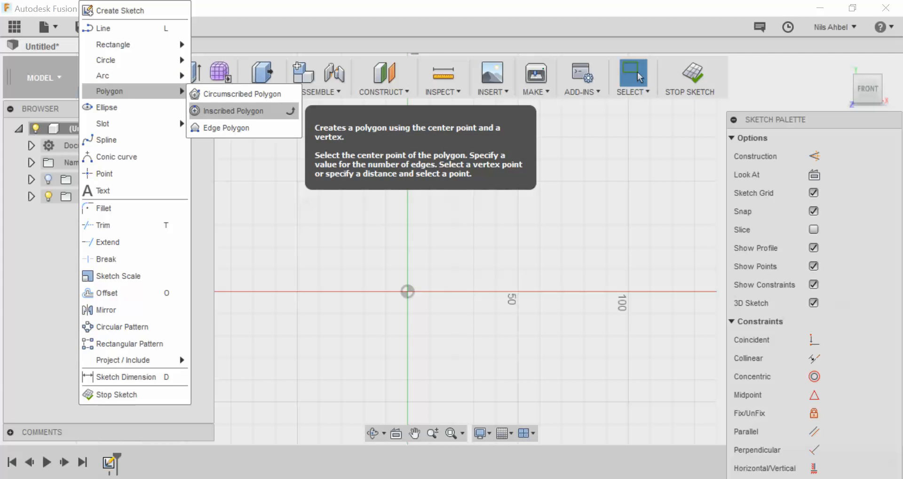
{"action": "left_click", "coordinate": [233, 110]}
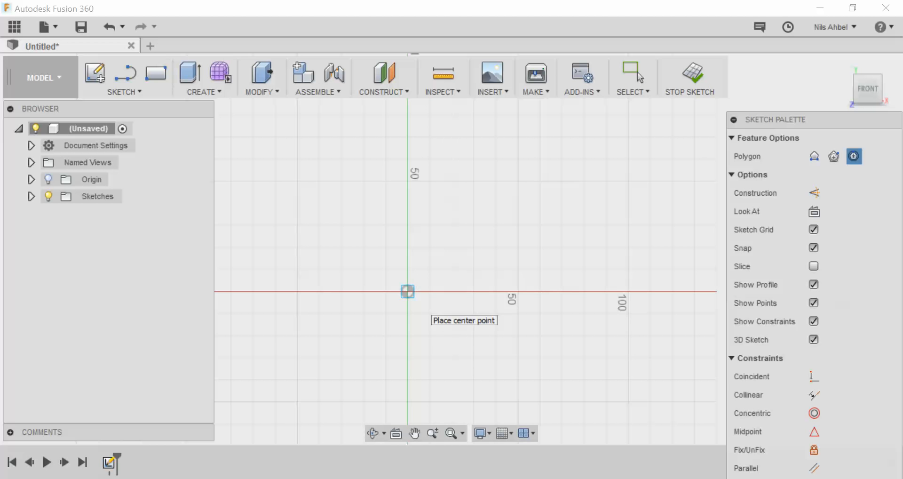
{"action": "left_click", "coordinate": [407, 291]}
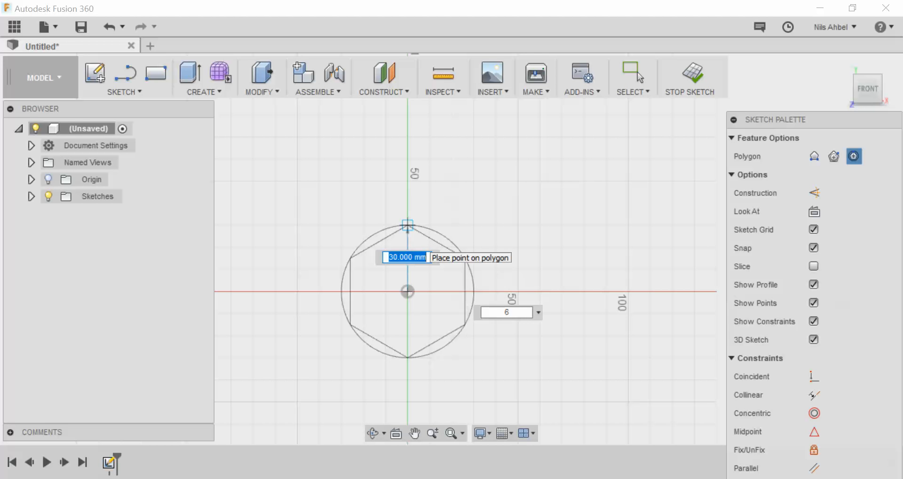
{"action": "key", "text": "Tab"}
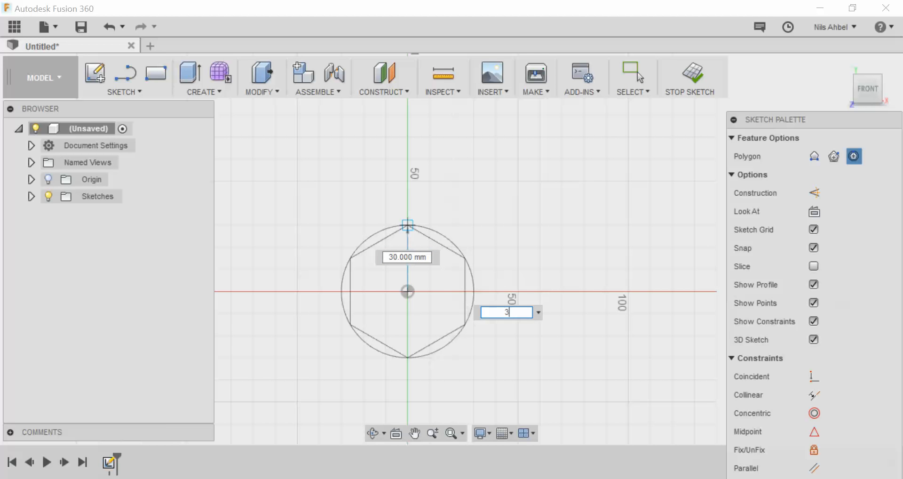
{"action": "type", "text": "3"}
{"action": "key", "text": "Return"}
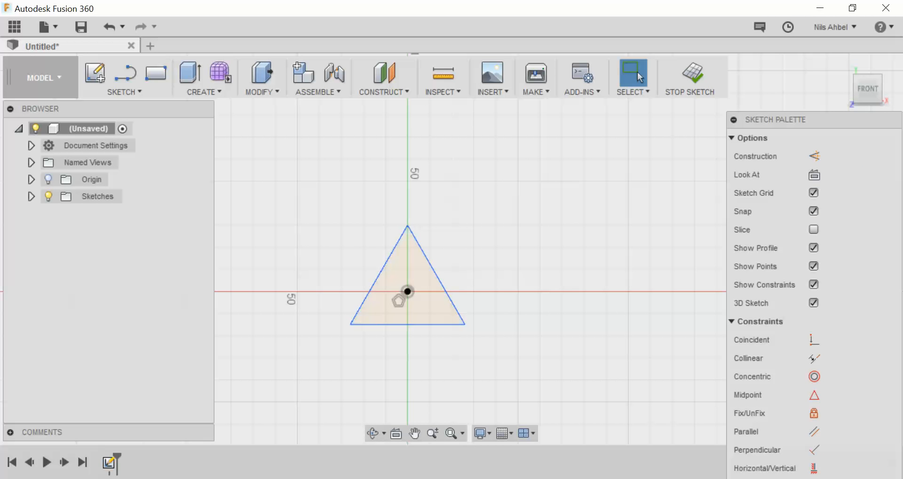
- Draw a center point arc centred on the triangle's lower-right vertex, running from the lower-left vertex to the top vertex
{"action": "left_click", "coordinate": [124, 92]}
{"action": "mouse_move", "coordinate": [134, 91]}
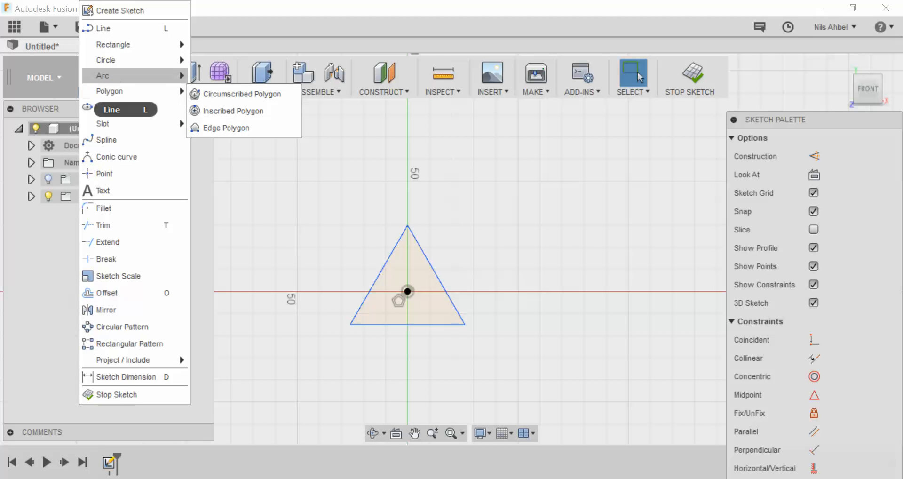
{"action": "mouse_move", "coordinate": [134, 75]}
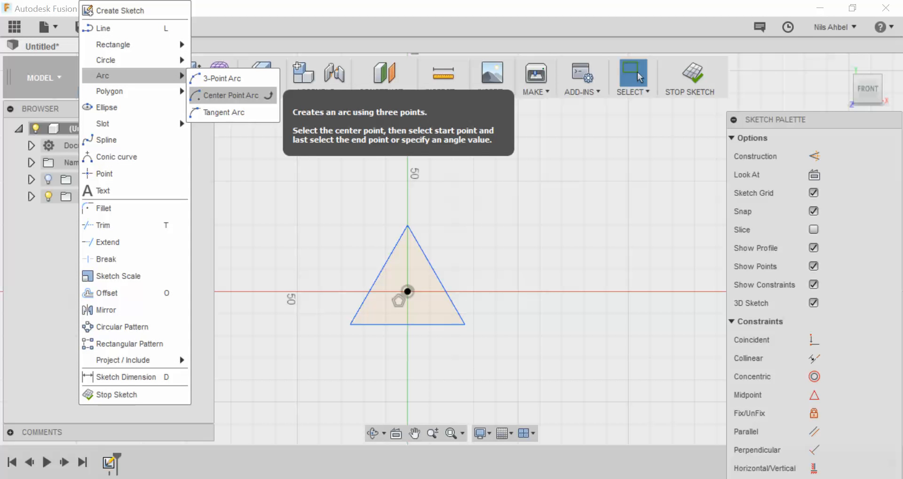
{"action": "left_click", "coordinate": [230, 95]}
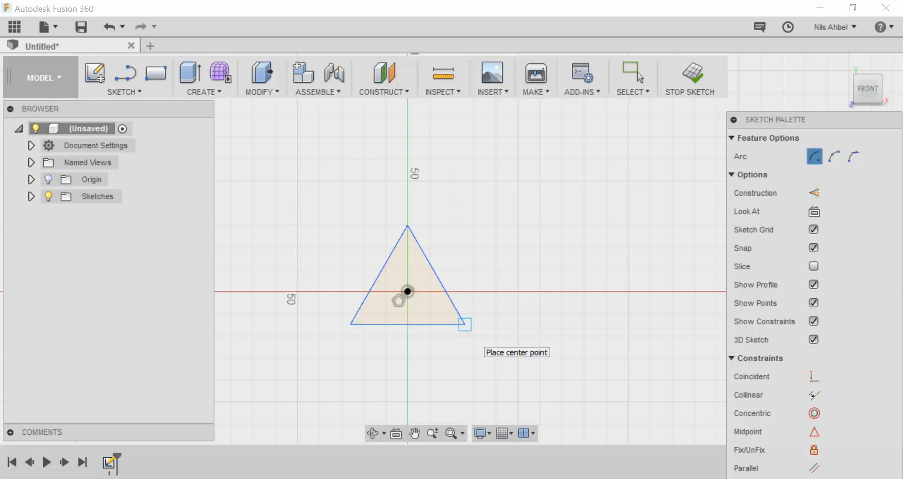
{"action": "left_click", "coordinate": [465, 324]}
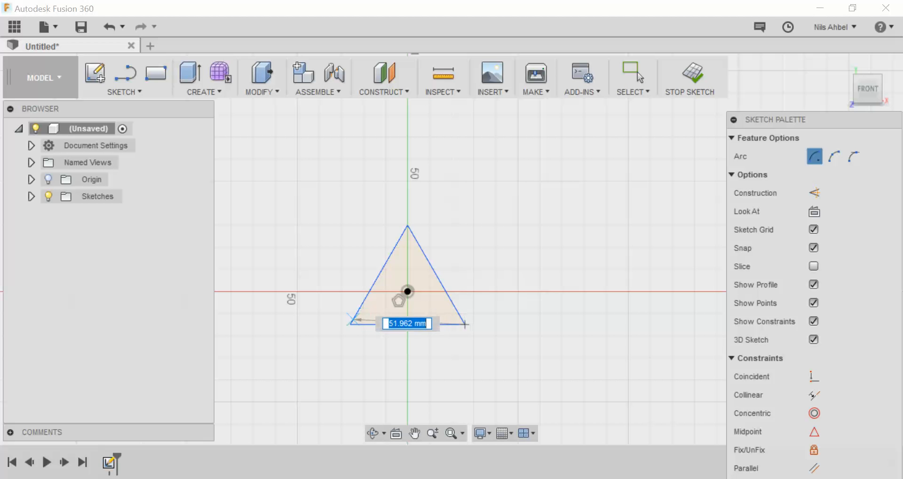
{"action": "left_click", "coordinate": [350, 324]}
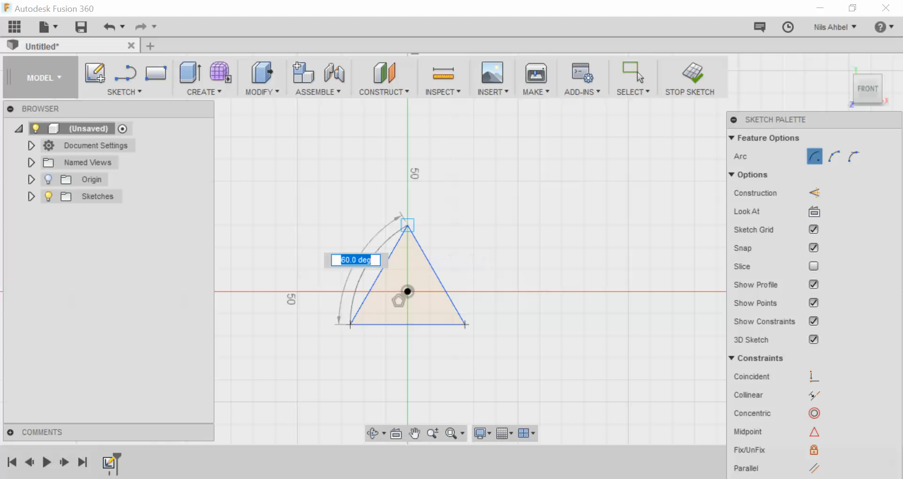
{"action": "left_click", "coordinate": [407, 225]}
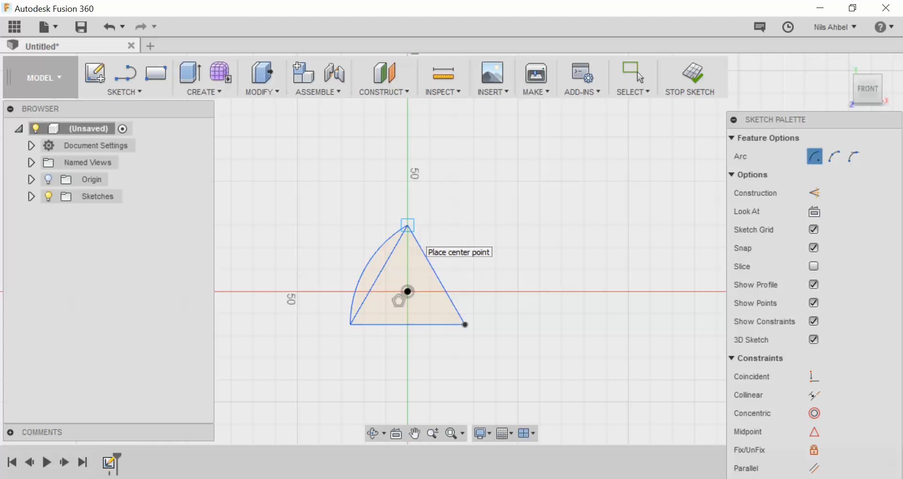
- Add center point arcs over the triangle's bottom and right sides, each centred on the opposite vertex, and finish the sketch
{"action": "left_click", "coordinate": [408, 225]}
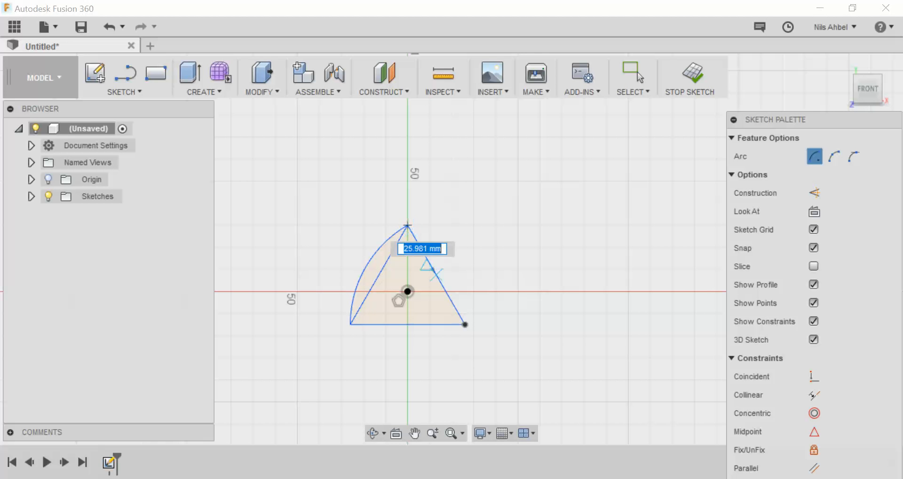
{"action": "left_click", "coordinate": [465, 325]}
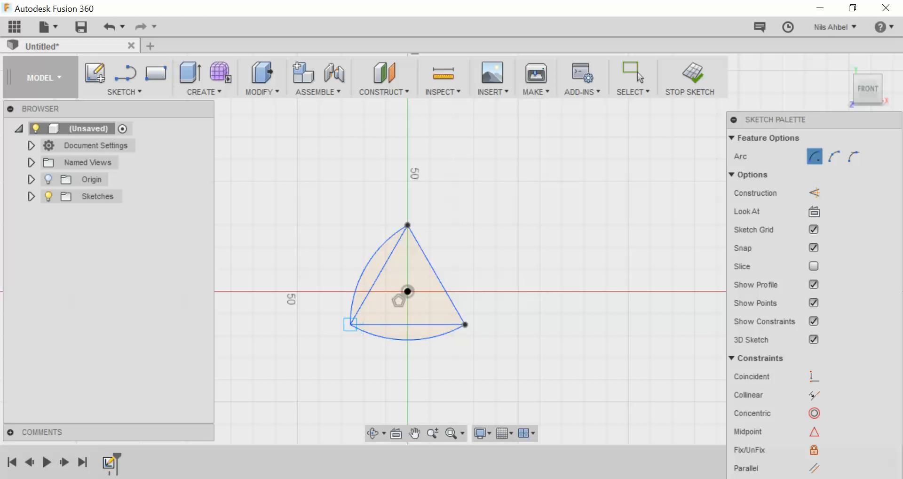
{"action": "left_click", "coordinate": [350, 325]}
{"action": "left_click", "coordinate": [350, 325]}
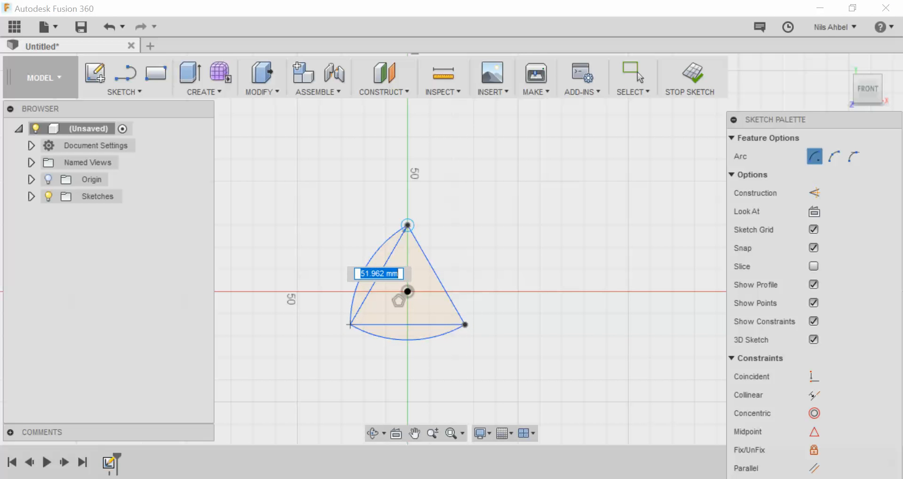
{"action": "left_click", "coordinate": [407, 225]}
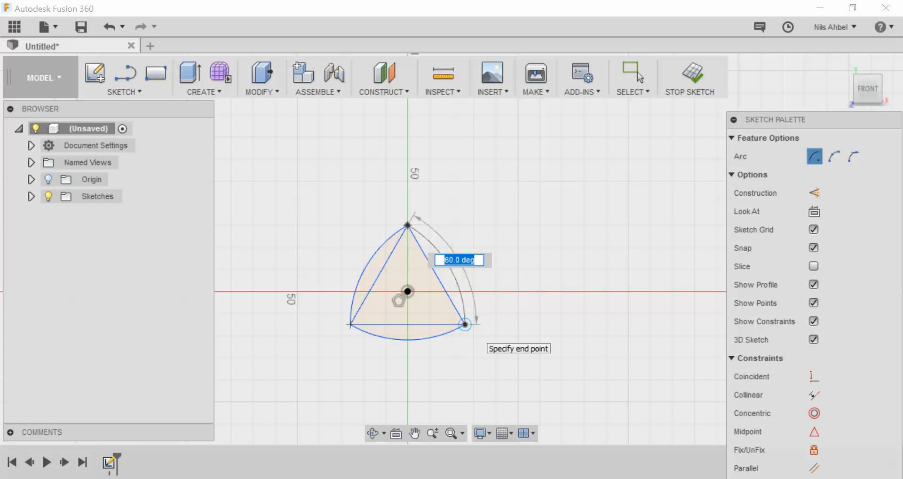
{"action": "left_click", "coordinate": [465, 324]}
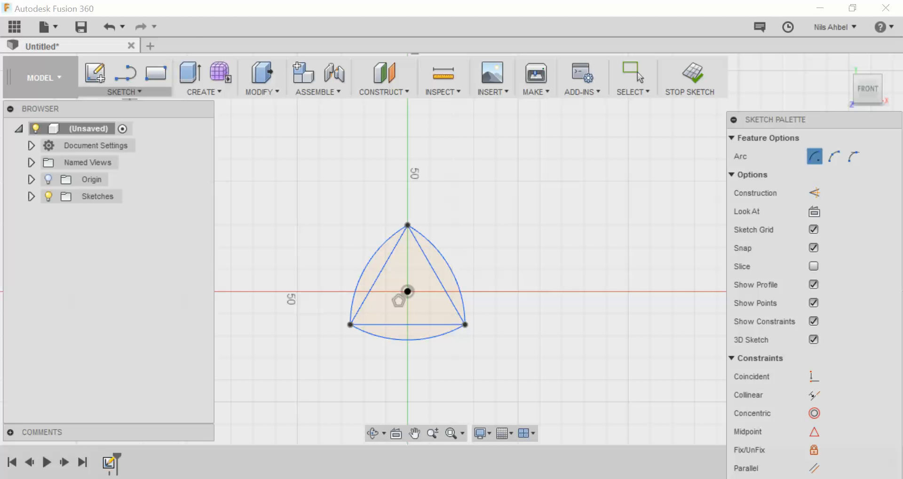
{"action": "left_click", "coordinate": [123, 91]}
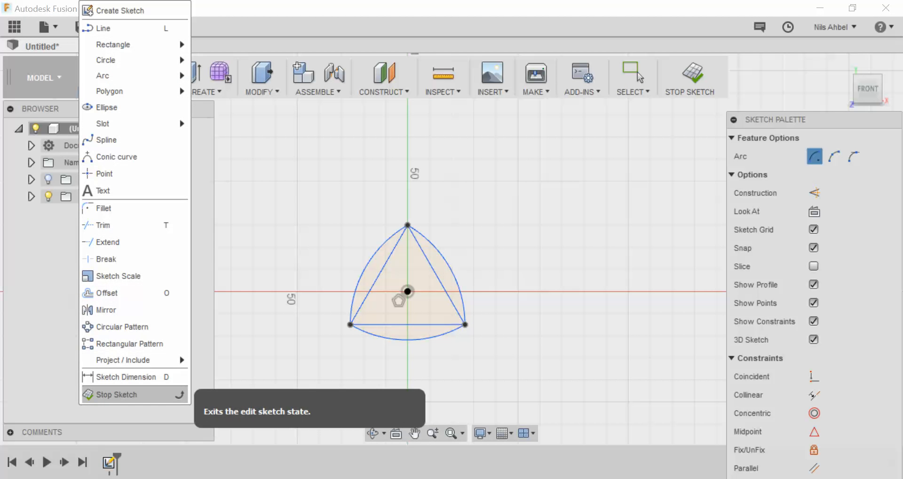
{"action": "left_click", "coordinate": [122, 394]}
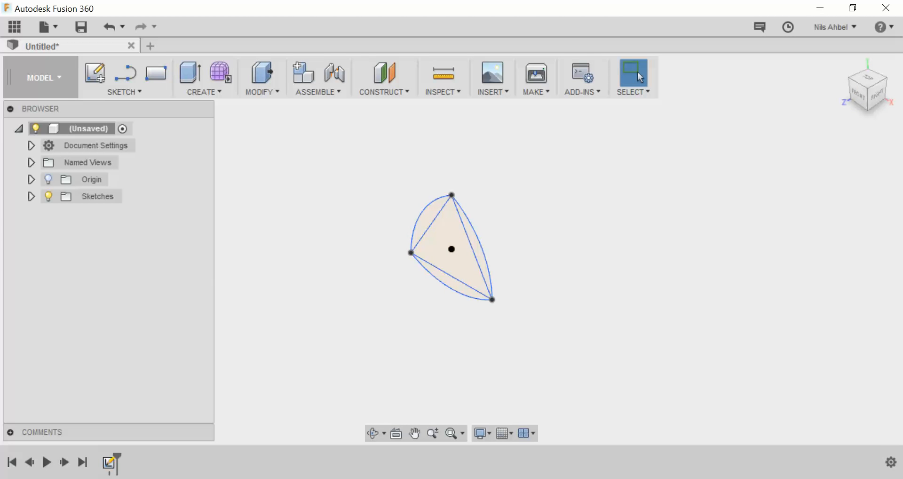
- Extrude all four profiles of the rounded triangle sketch 10 mm to one side as a new body
{"action": "left_click", "coordinate": [31, 196]}
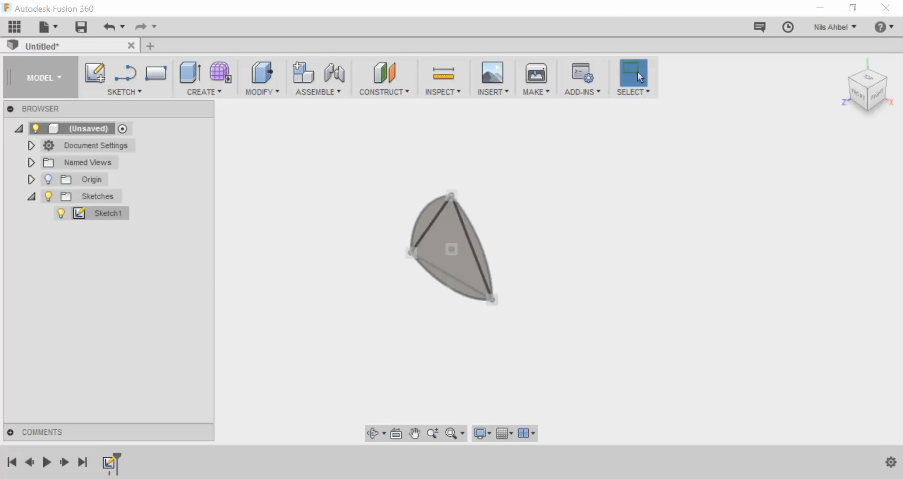
{"action": "mouse_move", "coordinate": [351, 144]}
{"action": "left_mouse_down"}
{"action": "mouse_move", "coordinate": [507, 239]}
{"action": "mouse_move", "coordinate": [568, 360]}
{"action": "left_mouse_up"}
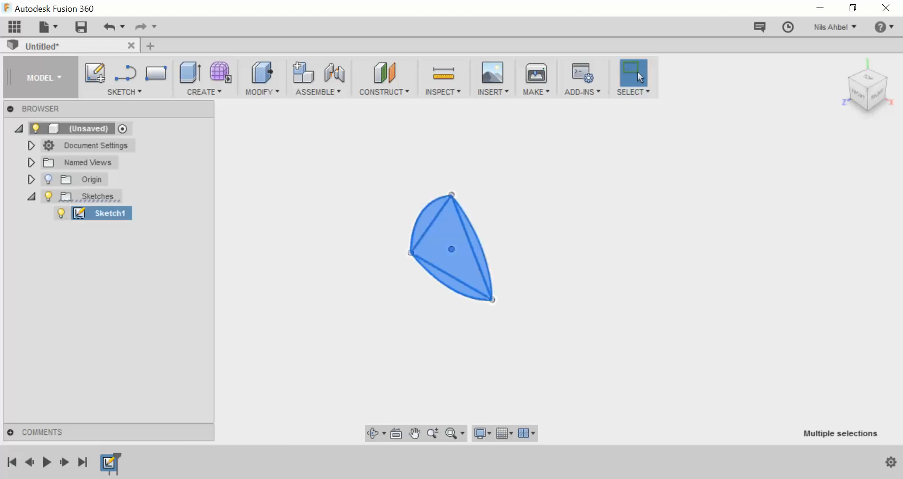
{"action": "left_click", "coordinate": [203, 92]}
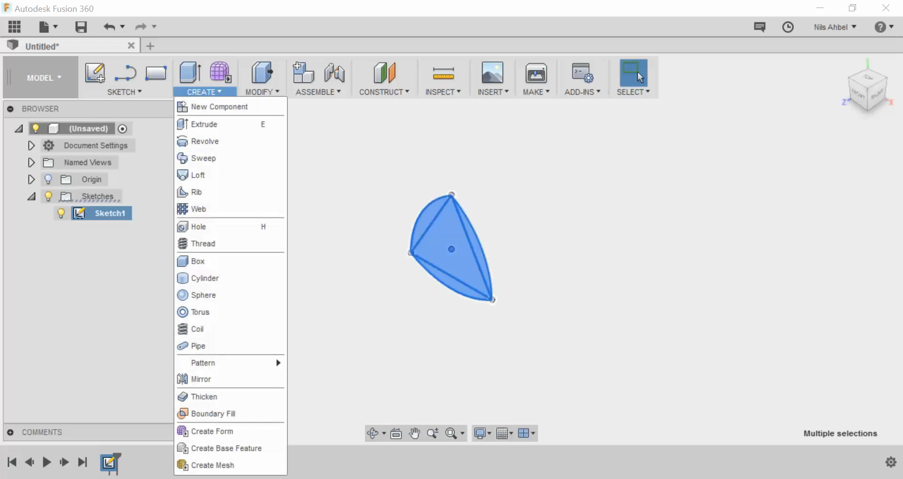
{"action": "left_click", "coordinate": [204, 124]}
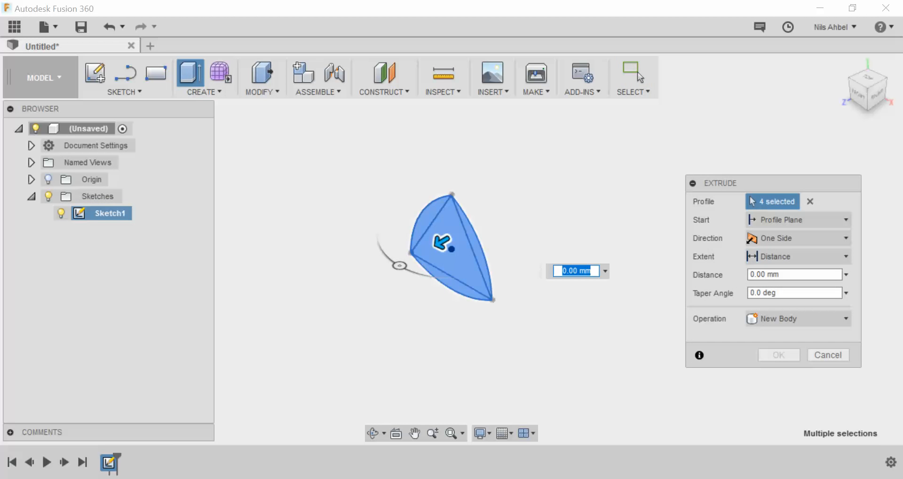
{"action": "left_click_drag", "start_coordinate": [441, 242], "coordinate": [425, 252]}
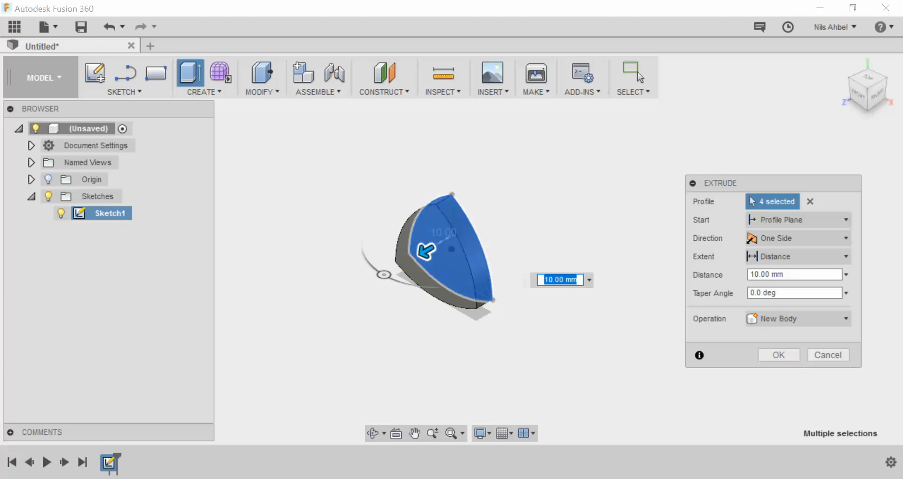
{"action": "key", "text": "Return"}
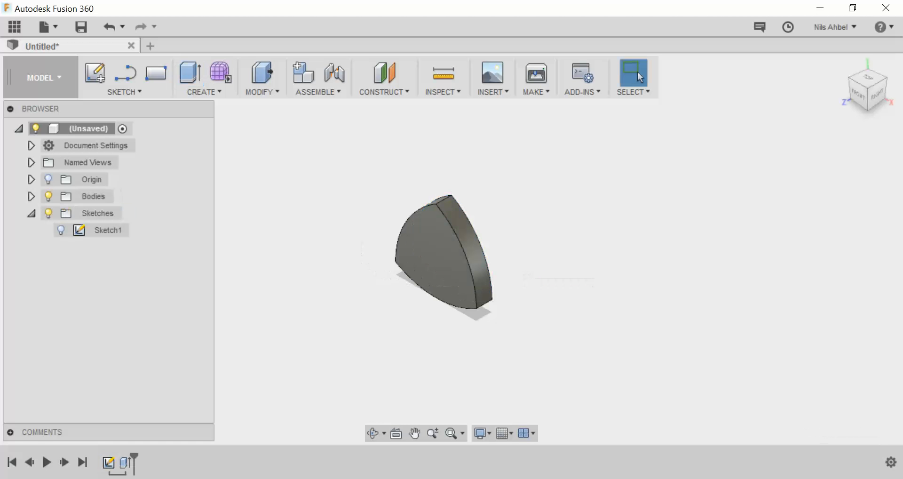
- Export the extruded body for 3D printing at medium refinement, overwriting the existing file 2D, 3surface.stl in the Videos folder
{"action": "left_click", "coordinate": [31, 197]}
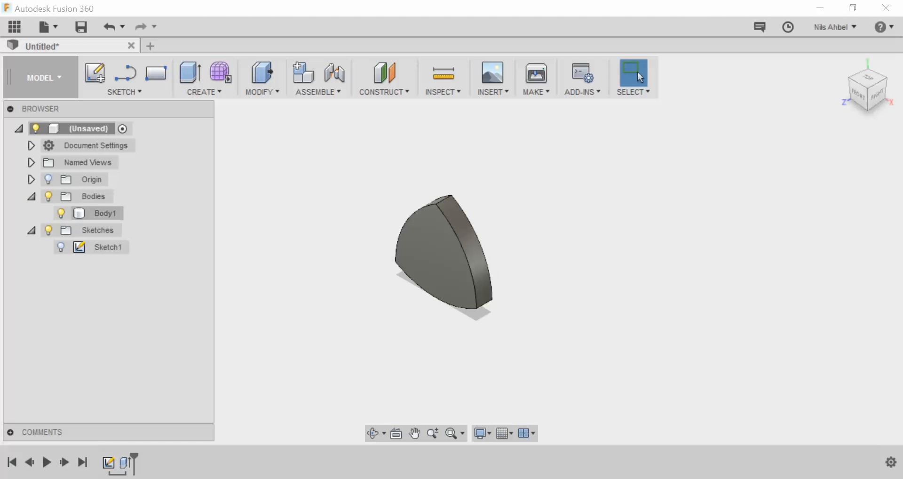
{"action": "left_click", "coordinate": [106, 214]}
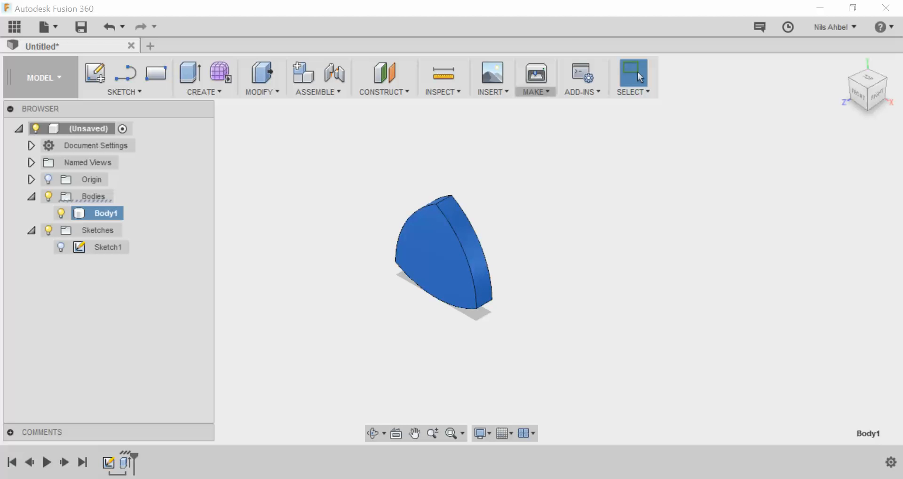
{"action": "left_click", "coordinate": [536, 74]}
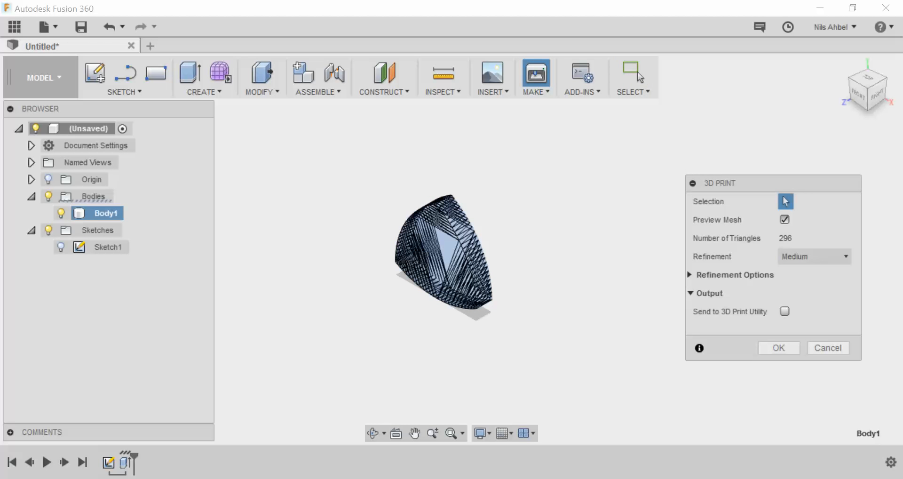
{"action": "key", "text": "Return"}
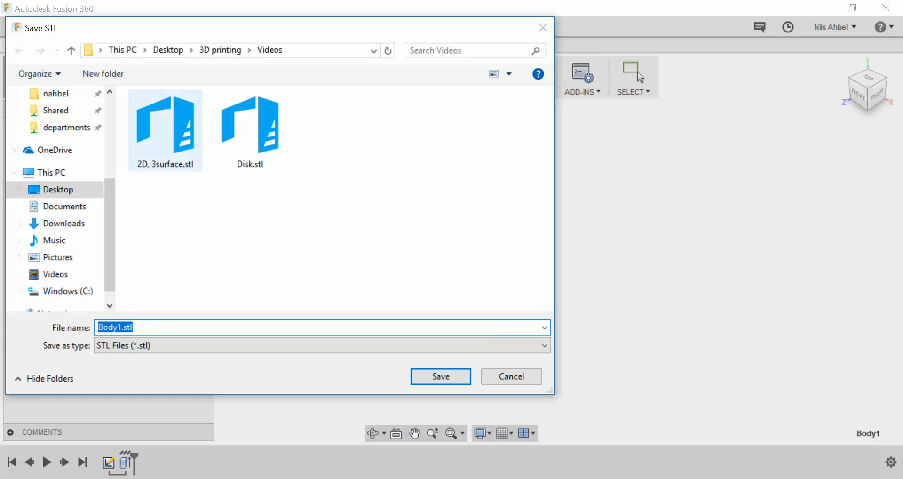
{"action": "left_click", "coordinate": [166, 131]}
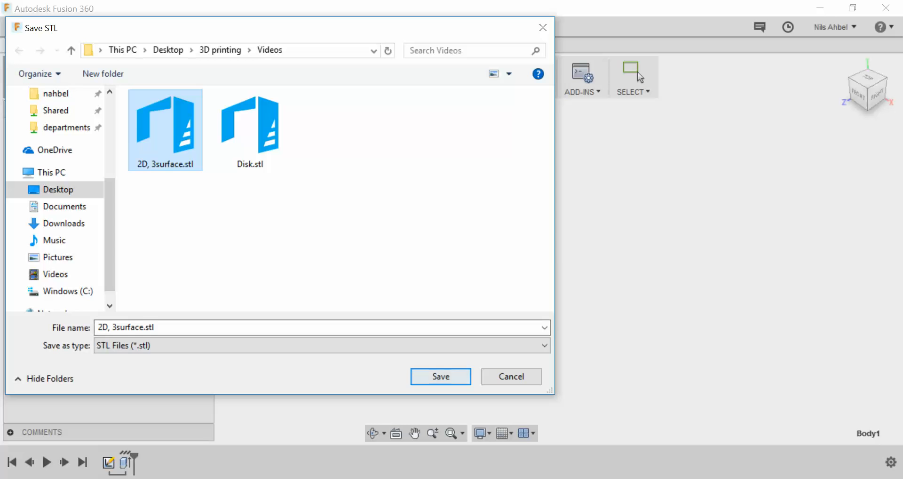
{"action": "key", "text": "Return"}
{"action": "key", "text": "Left"}
{"action": "key", "text": "Return"}
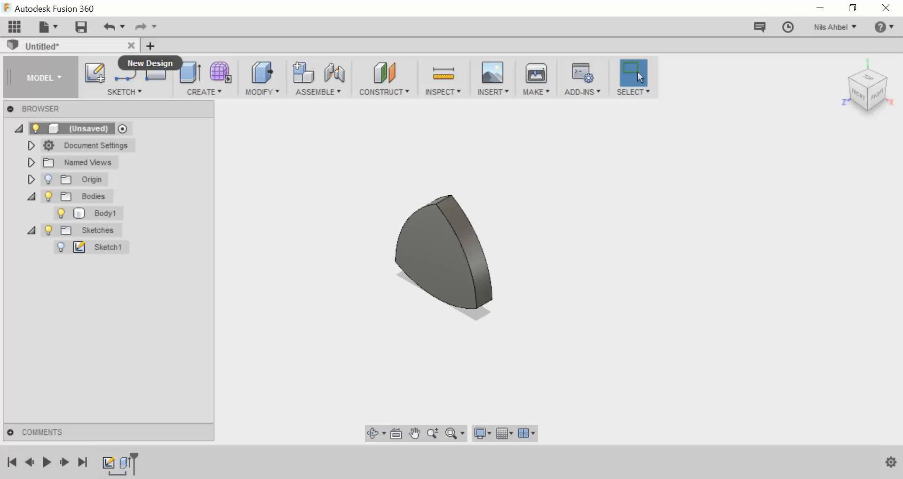
- Open a new design and start a sketch on its front plane
{"action": "left_click", "coordinate": [150, 46]}
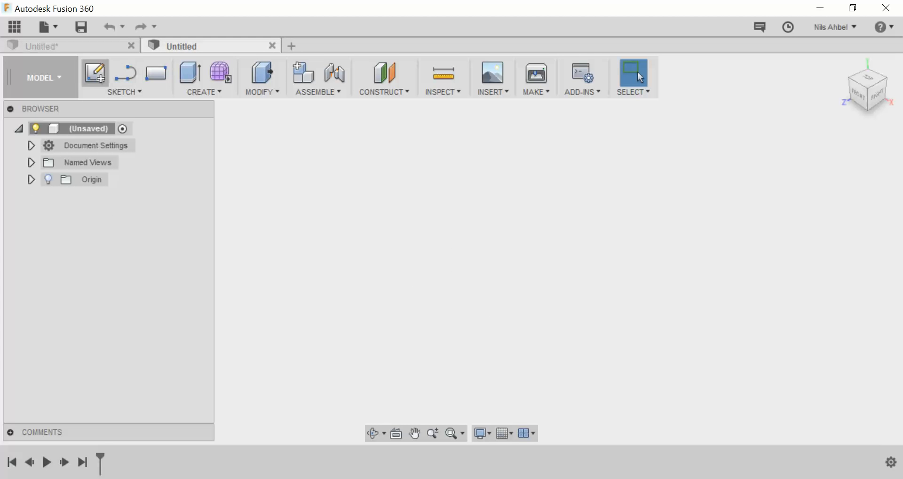
{"action": "left_click", "coordinate": [94, 72]}
{"action": "left_click", "coordinate": [480, 231]}
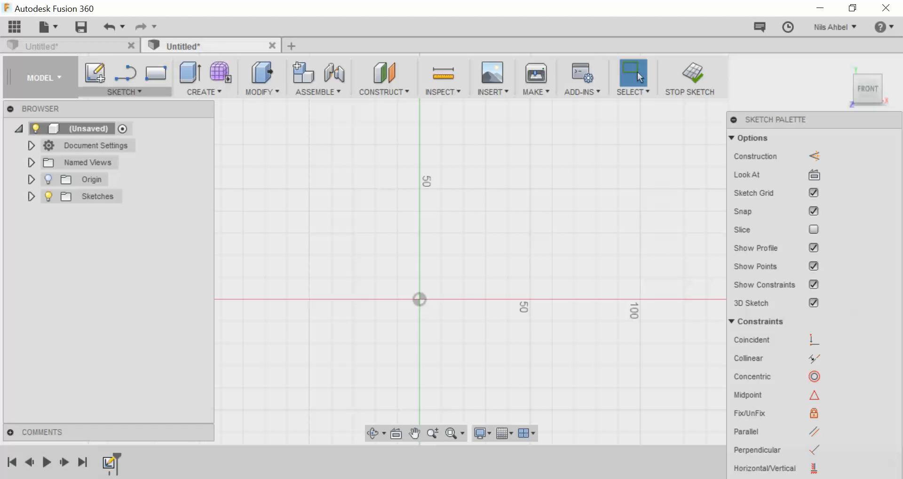
- Draw an inscribed five-sided polygon centred on the origin, about 33 mm in radius, with one vertex on the vertical axis
{"action": "type", "text": "sa"}
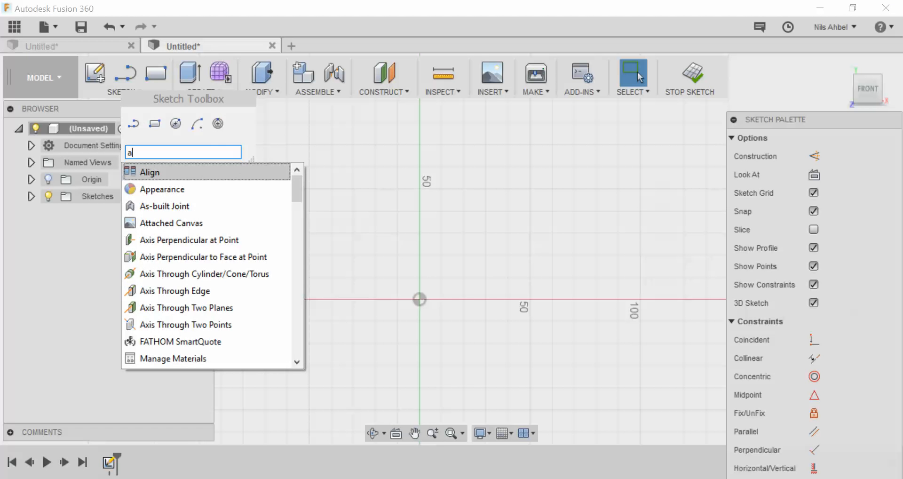
{"action": "key", "text": "Escape"}
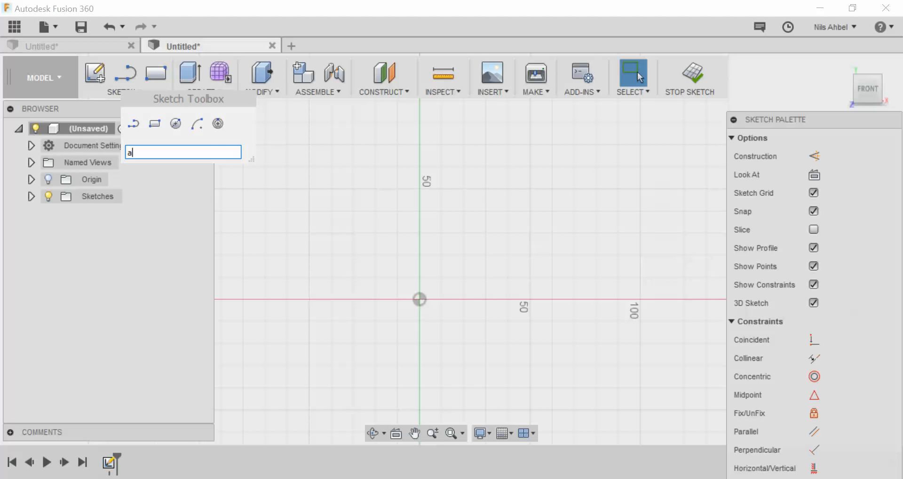
{"action": "key", "text": "BackSpace"}
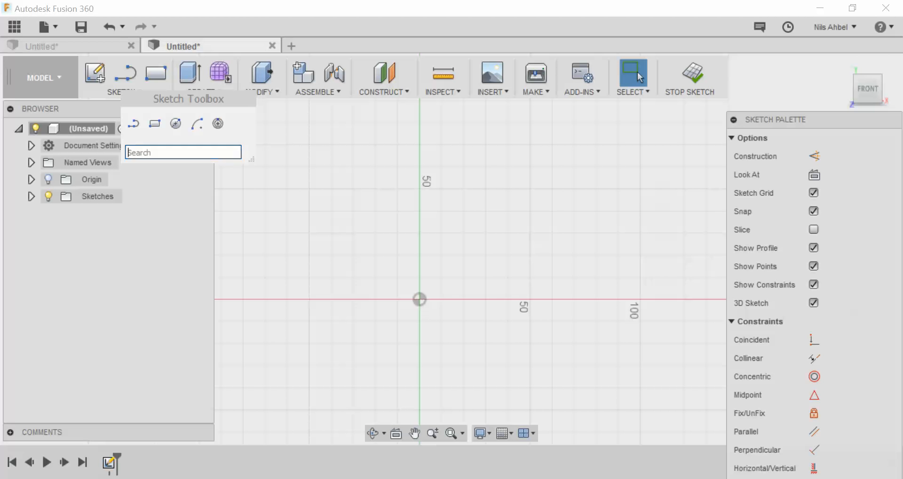
{"action": "left_click", "coordinate": [218, 123]}
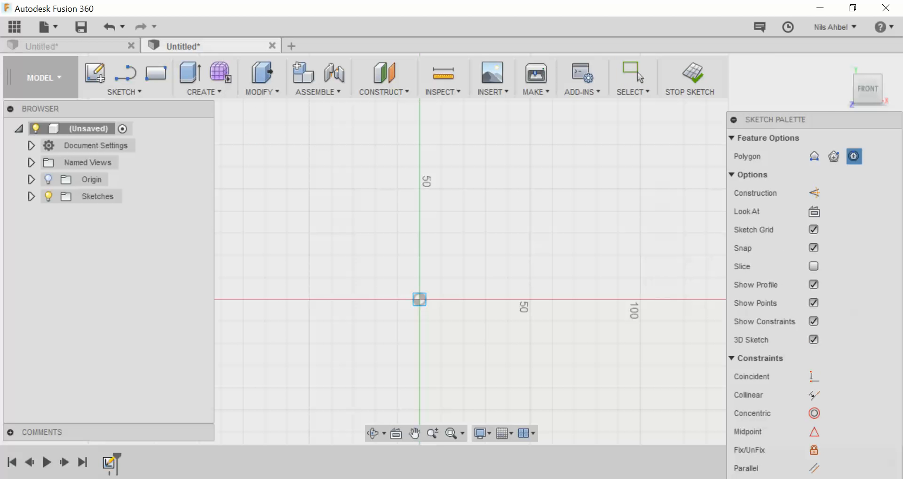
{"action": "left_click", "coordinate": [419, 299]}
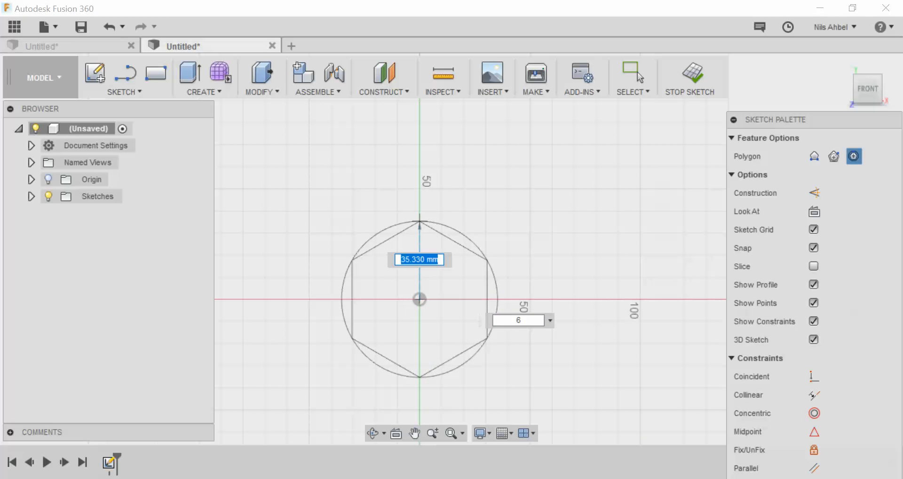
{"action": "type", "text": "30"}
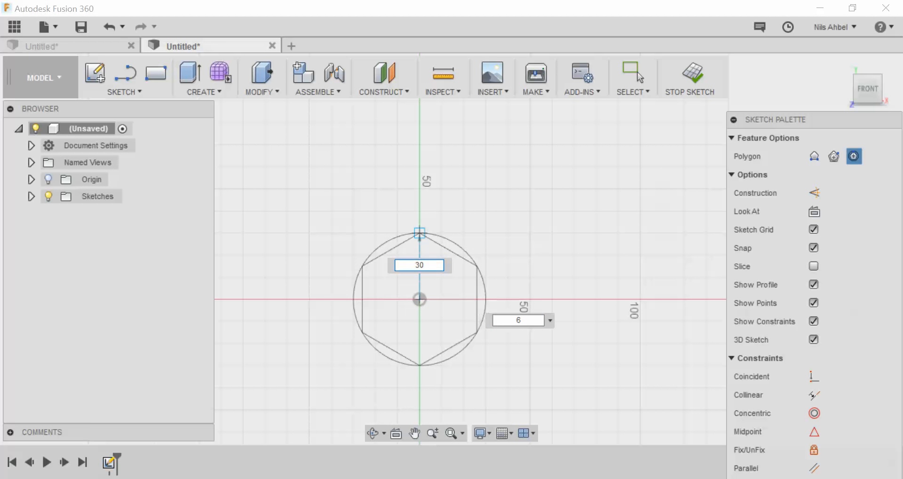
{"action": "key", "text": "Tab"}
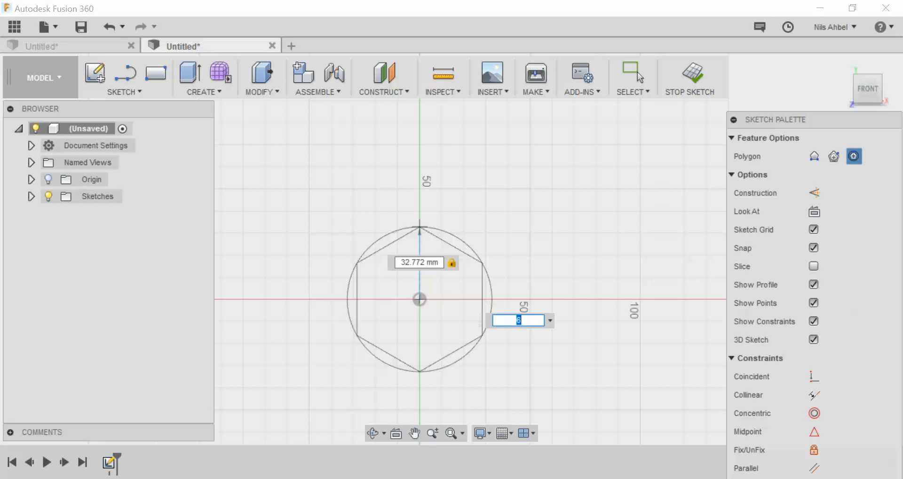
{"action": "type", "text": "5"}
{"action": "key", "text": "Return"}
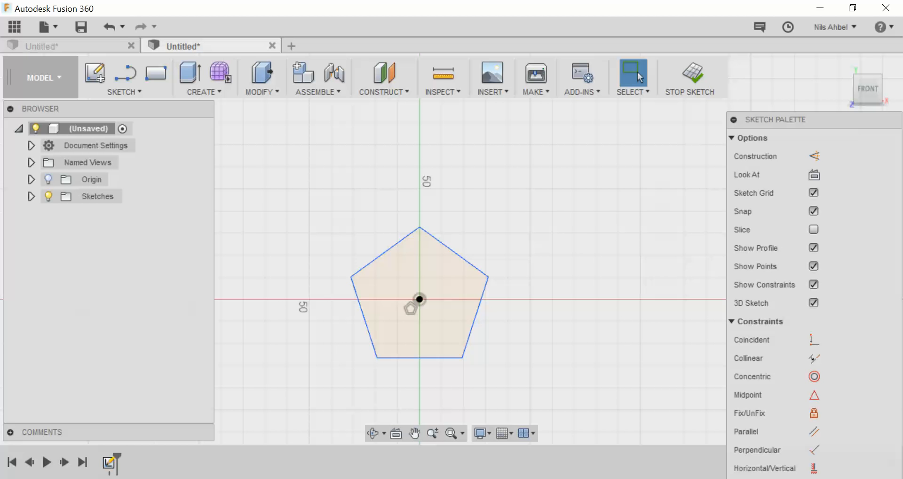
- Draw a center point arc over the pentagon's upper-right side, centred on the lower-left vertex
{"action": "left_click", "coordinate": [124, 92]}
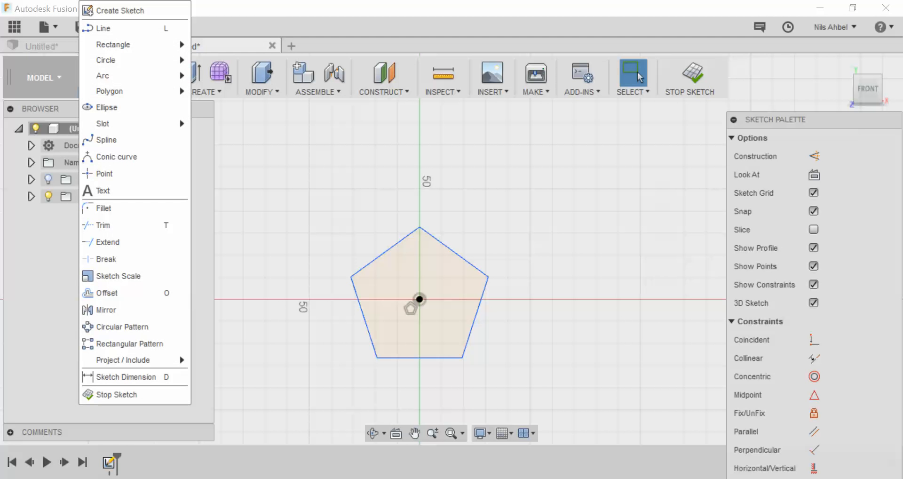
{"action": "mouse_move", "coordinate": [122, 75]}
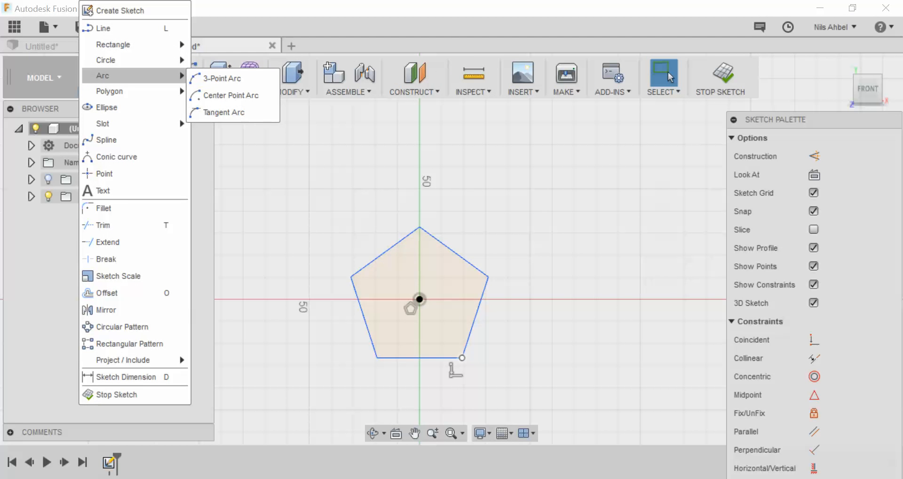
{"action": "left_click", "coordinate": [462, 357]}
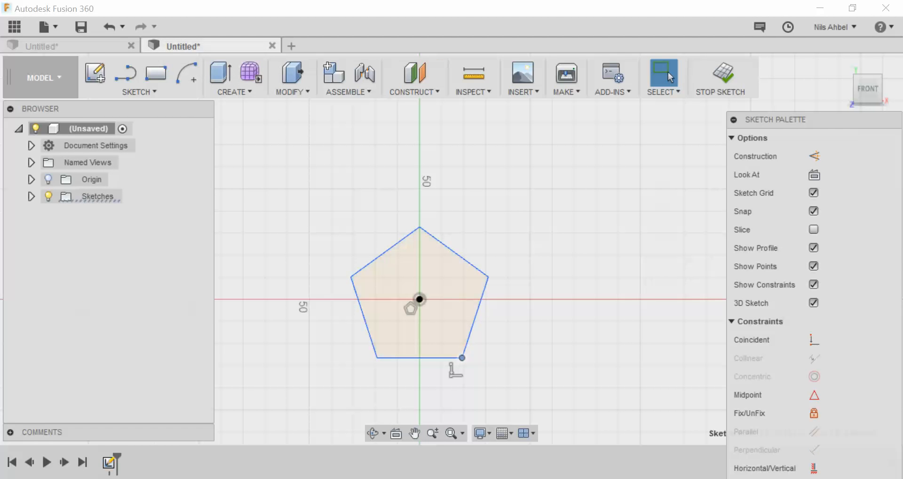
{"action": "left_click", "coordinate": [186, 73]}
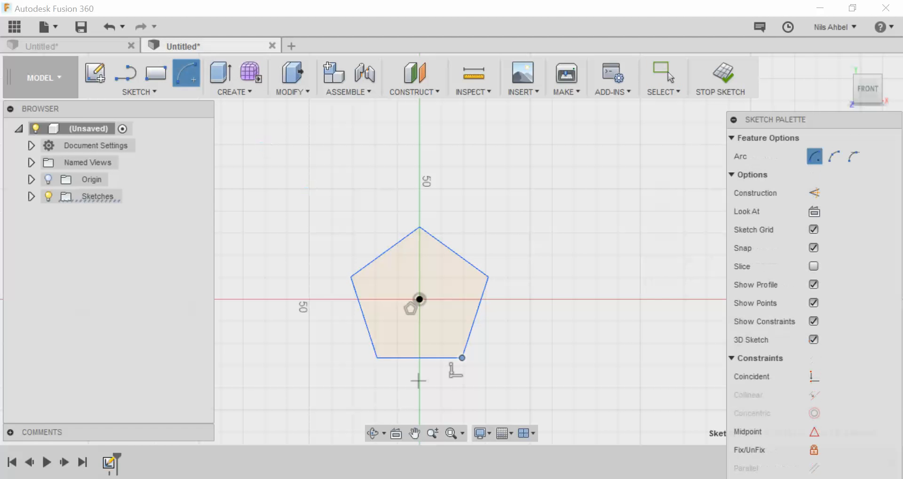
{"action": "left_click", "coordinate": [377, 358]}
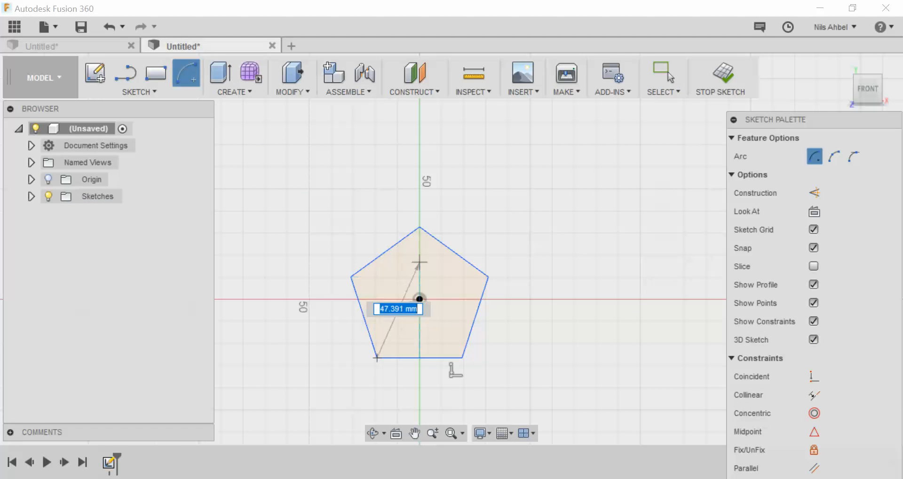
{"action": "left_click", "coordinate": [419, 227]}
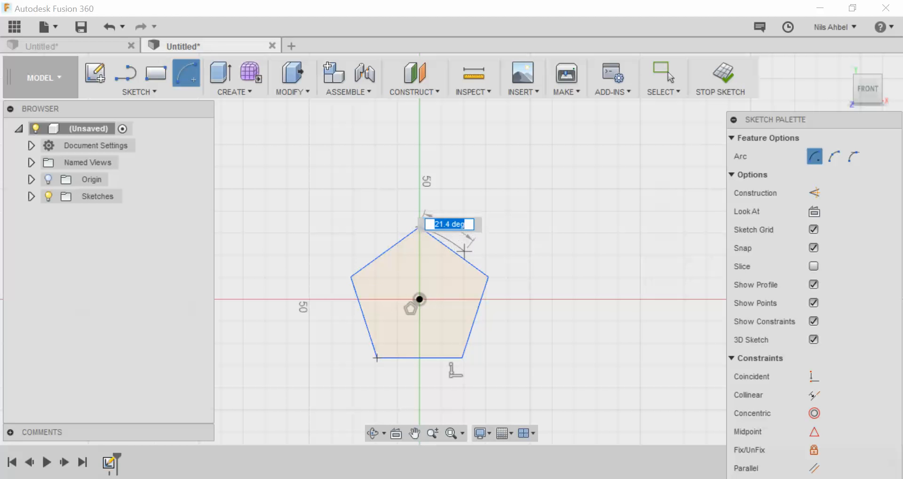
{"action": "left_click", "coordinate": [488, 277]}
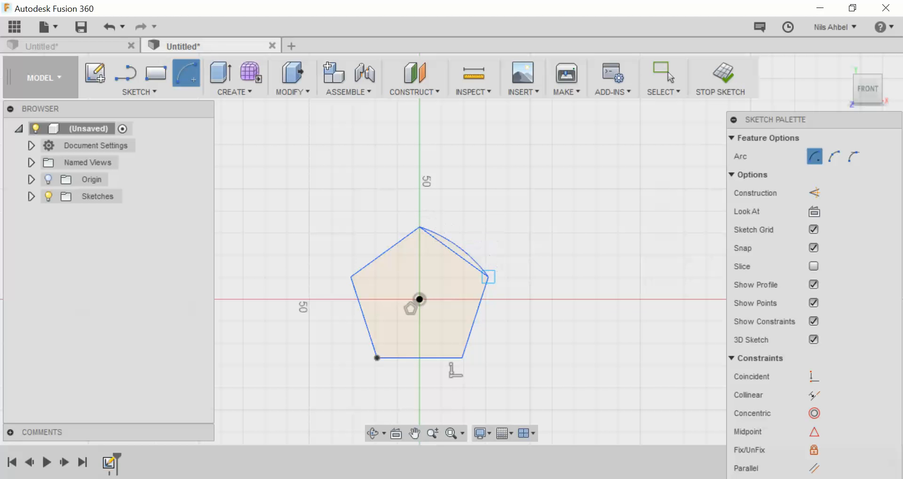
- Add center point arcs over the pentagon's lower-left and lower-right sides, each centred on the opposite vertex
{"action": "left_click", "coordinate": [377, 357]}
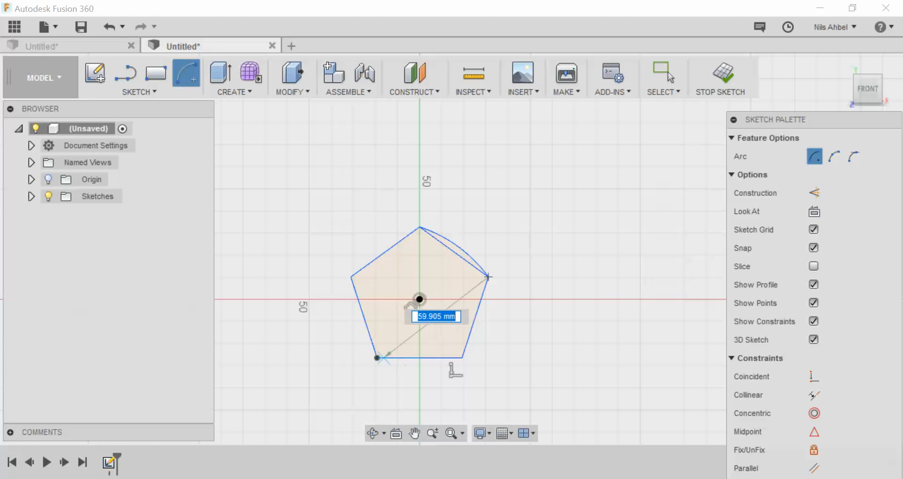
{"action": "left_click", "coordinate": [377, 357]}
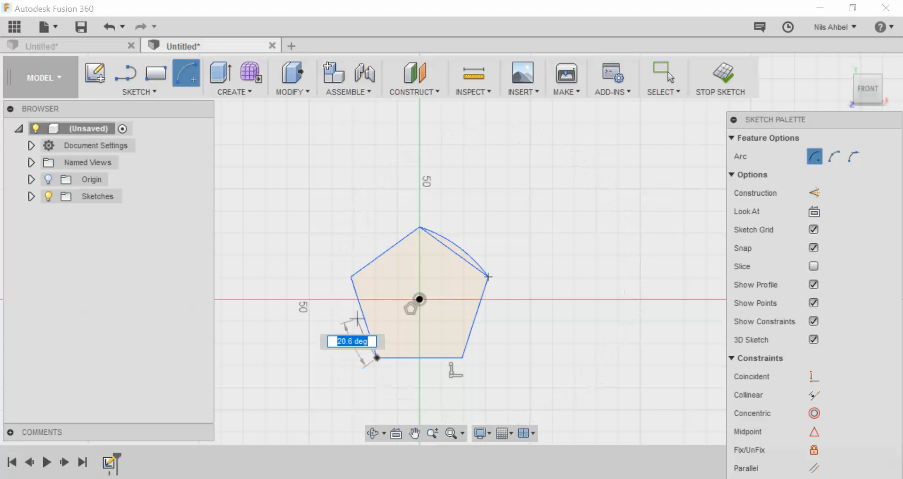
{"action": "left_click", "coordinate": [351, 276]}
{"action": "left_click", "coordinate": [351, 276]}
{"action": "left_click", "coordinate": [351, 277]}
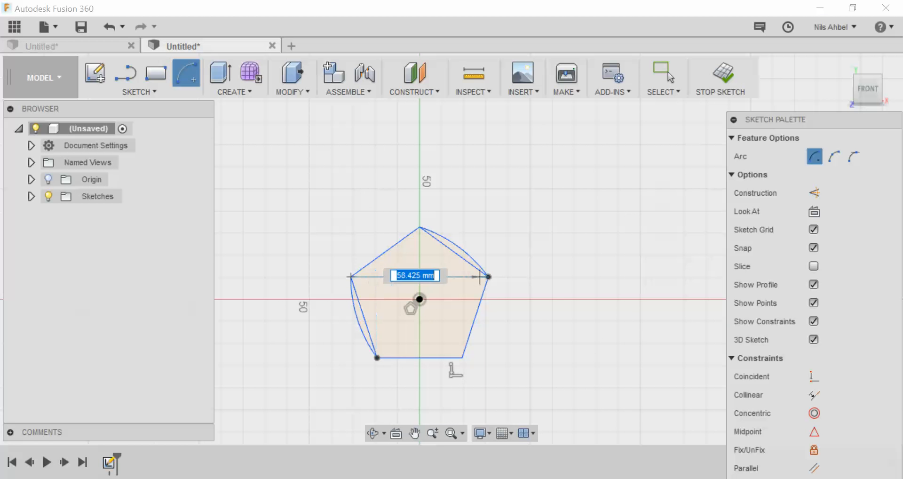
{"action": "left_click", "coordinate": [488, 277]}
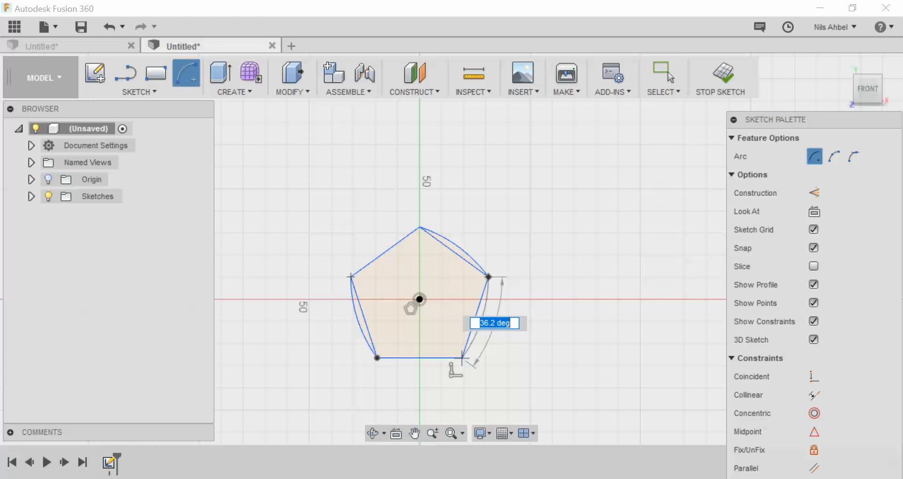
{"action": "left_click", "coordinate": [462, 357]}
- Add center point arcs over the pentagon's upper-left and bottom sides, each centred on the opposite vertex, and leave the arc command
{"action": "left_click", "coordinate": [462, 358]}
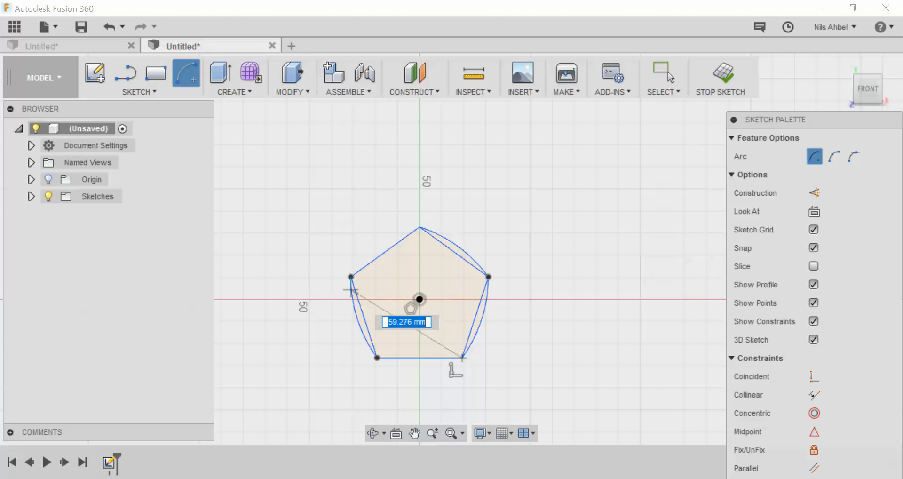
{"action": "left_click", "coordinate": [350, 277]}
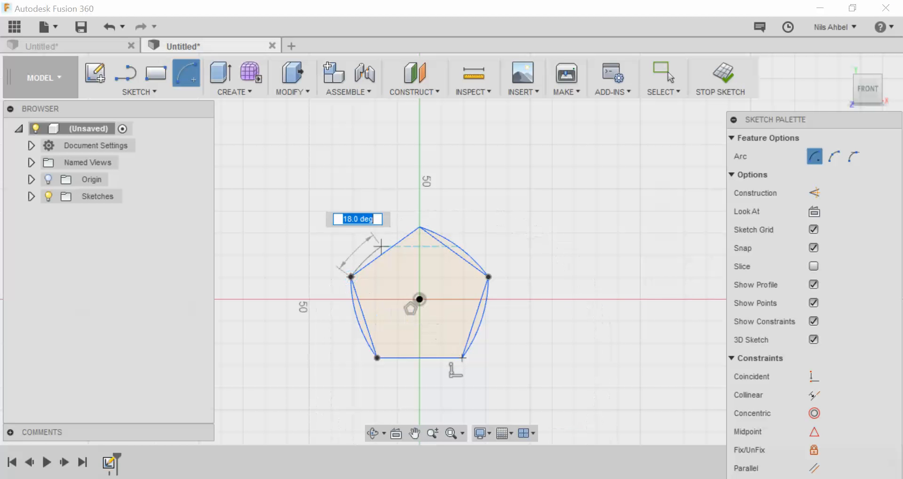
{"action": "left_click", "coordinate": [419, 227]}
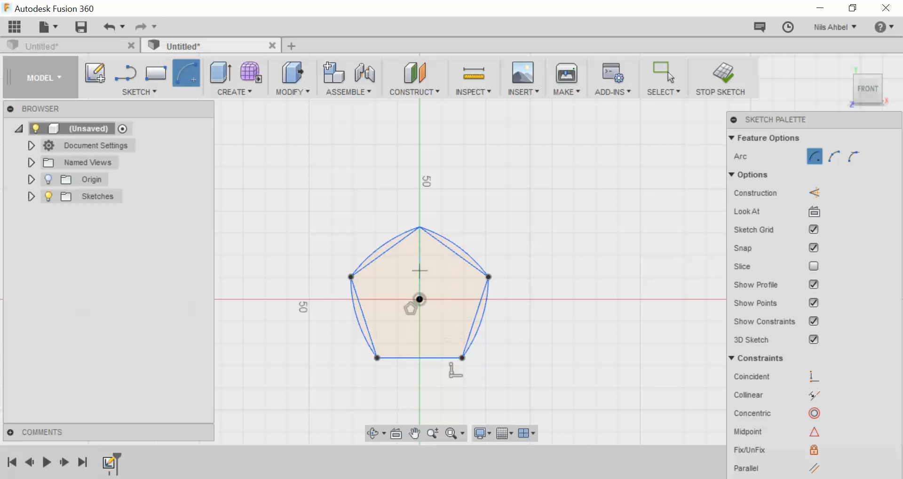
{"action": "left_click", "coordinate": [420, 227]}
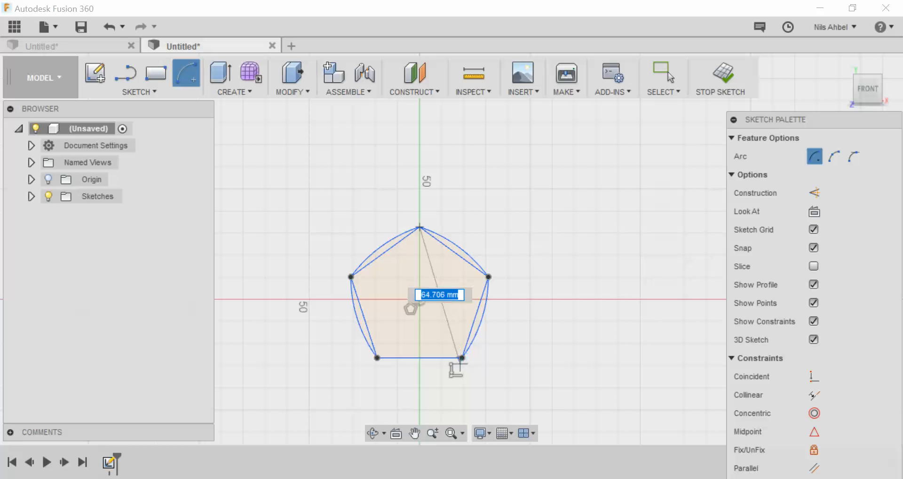
{"action": "left_click", "coordinate": [461, 358]}
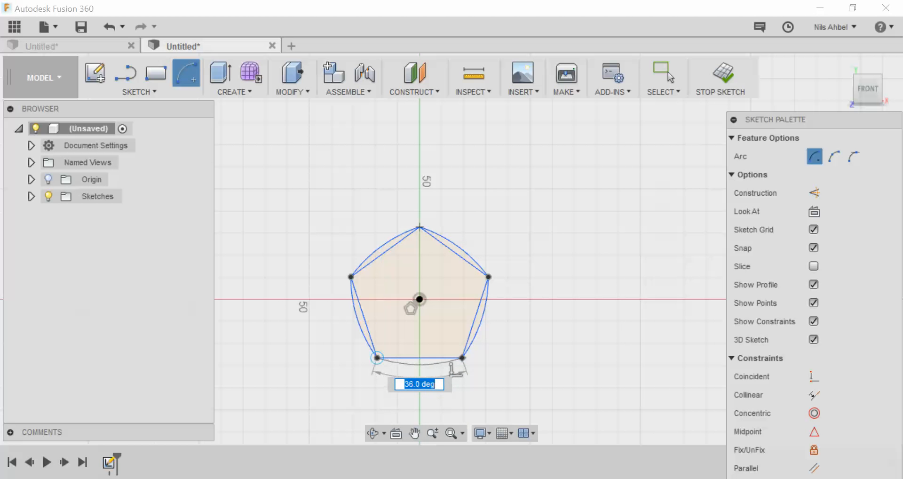
{"action": "left_click", "coordinate": [450, 364]}
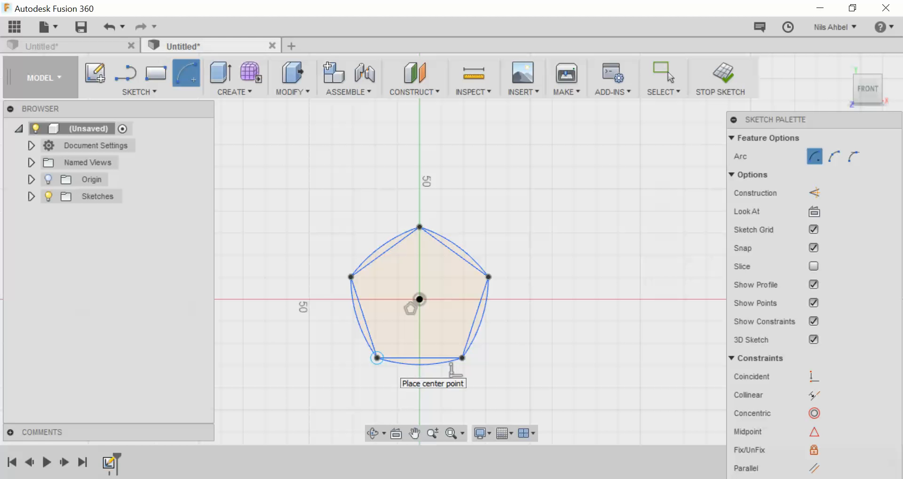
{"action": "key", "text": "Escape"}
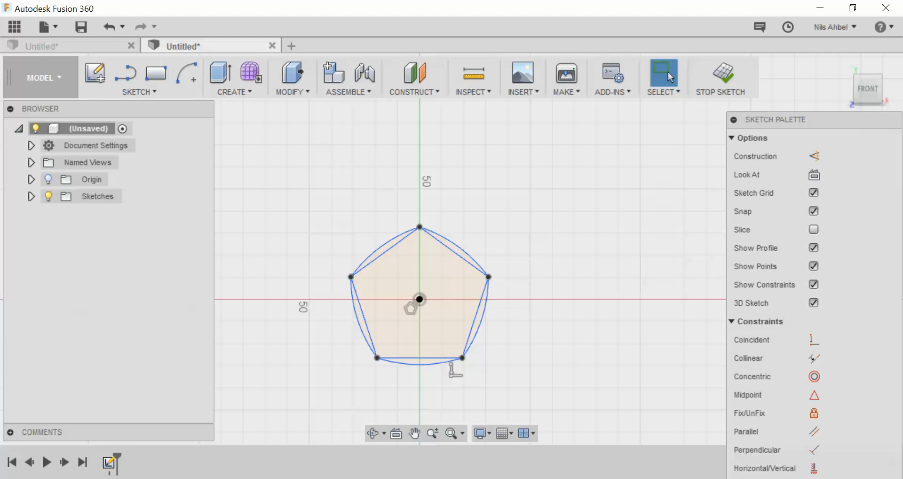
- Extrude all six profiles of the rounded pentagon sketch 10 mm to one side as a new body
{"action": "left_click_drag", "start_coordinate": [302, 175], "coordinate": [581, 430]}
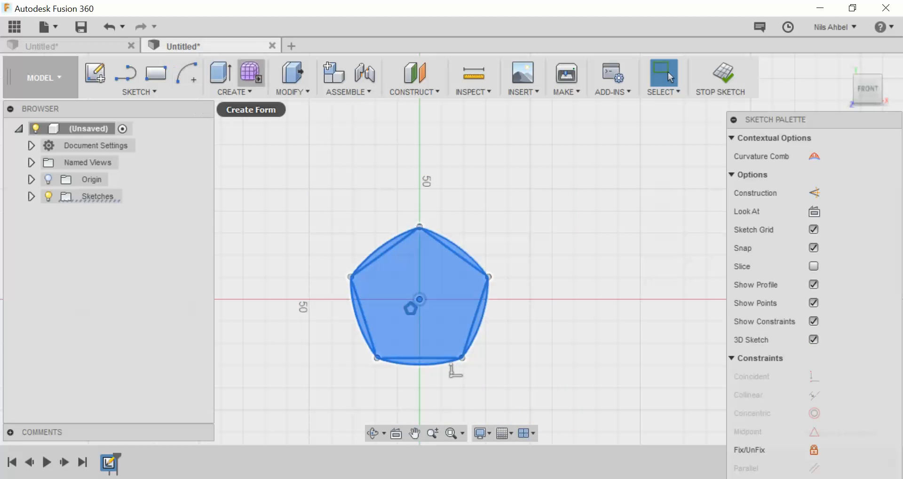
{"action": "left_click", "coordinate": [234, 92]}
{"action": "left_click", "coordinate": [235, 118]}
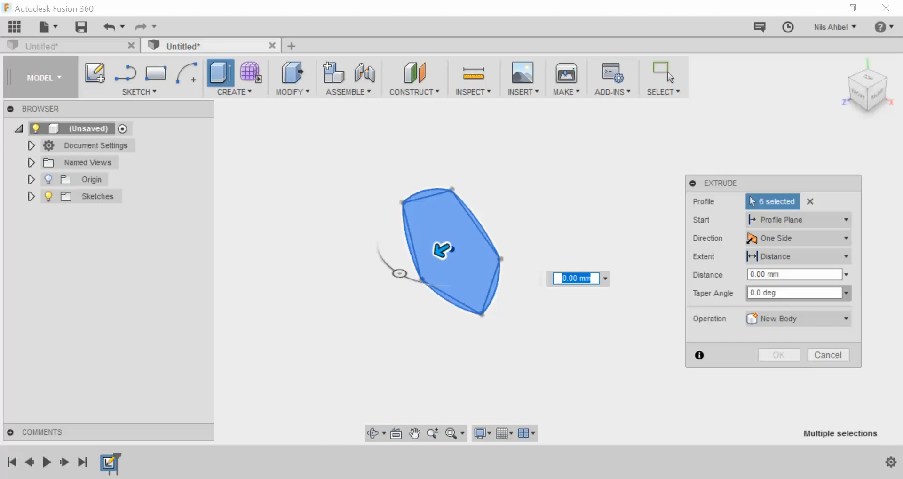
{"action": "type", "text": "10"}
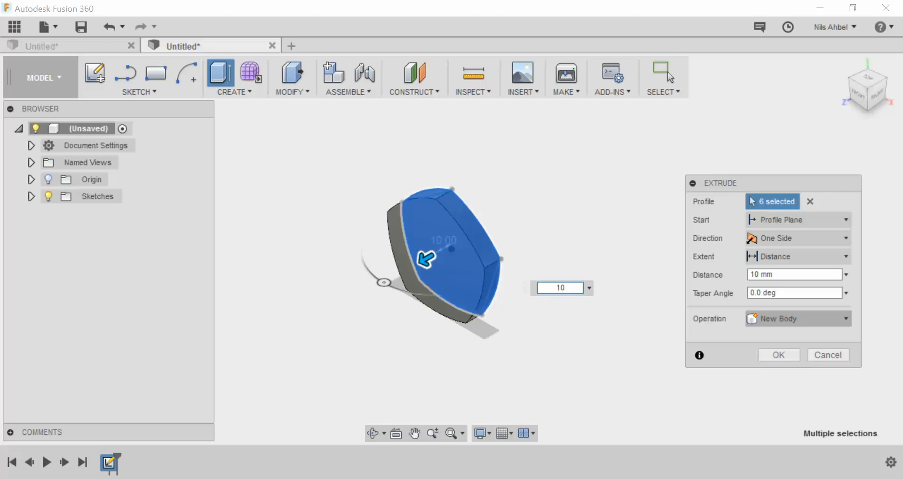
{"action": "key", "text": "Return"}
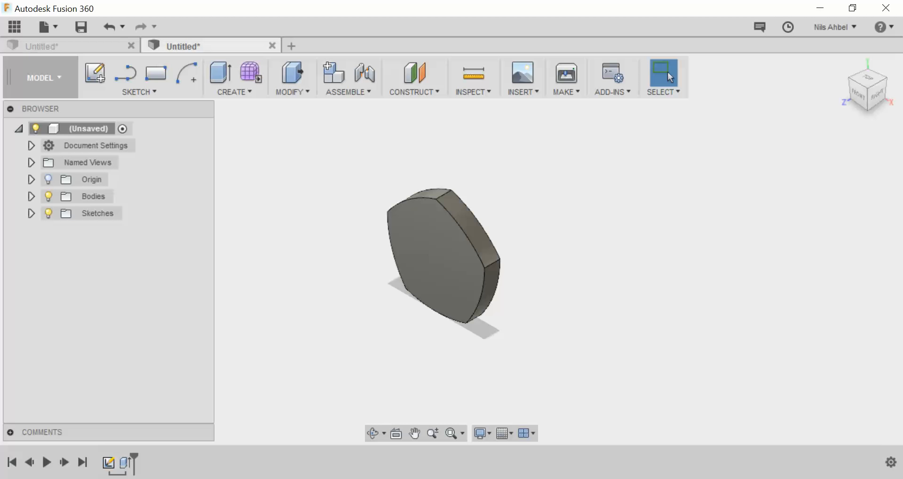
- Examine the extruded rounded pentagon body from several angles, including the home view
{"action": "mouse_move", "coordinate": [878, 94]}
{"action": "left_mouse_down"}
{"action": "mouse_move", "coordinate": [823, 107]}
{"action": "mouse_move", "coordinate": [870, 90]}
{"action": "mouse_move", "coordinate": [850, 85]}
{"action": "mouse_move", "coordinate": [870, 86]}
{"action": "left_mouse_up"}
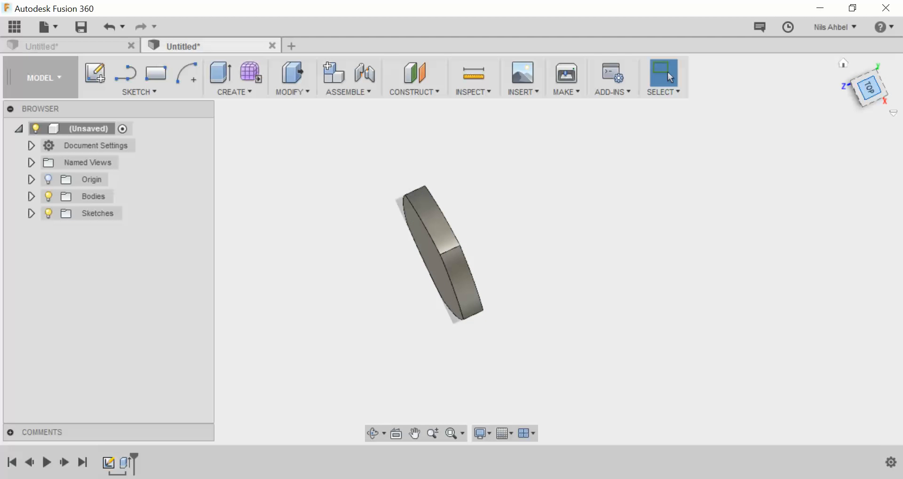
{"action": "left_click", "coordinate": [843, 63]}
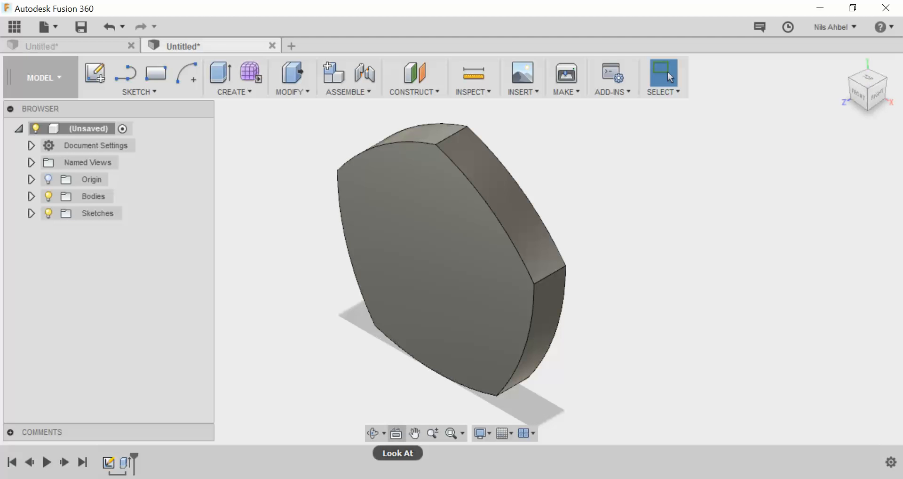
{"action": "left_click", "coordinate": [414, 432]}
{"action": "left_click_drag", "start_coordinate": [447, 264], "coordinate": [469, 251]}
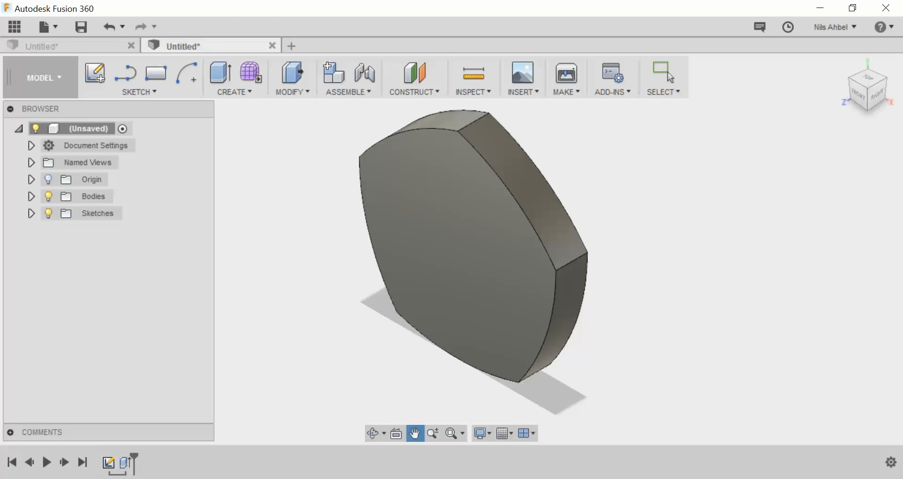
{"action": "left_click", "coordinate": [373, 434]}
{"action": "left_click_drag", "start_coordinate": [531, 268], "coordinate": [386, 202]}
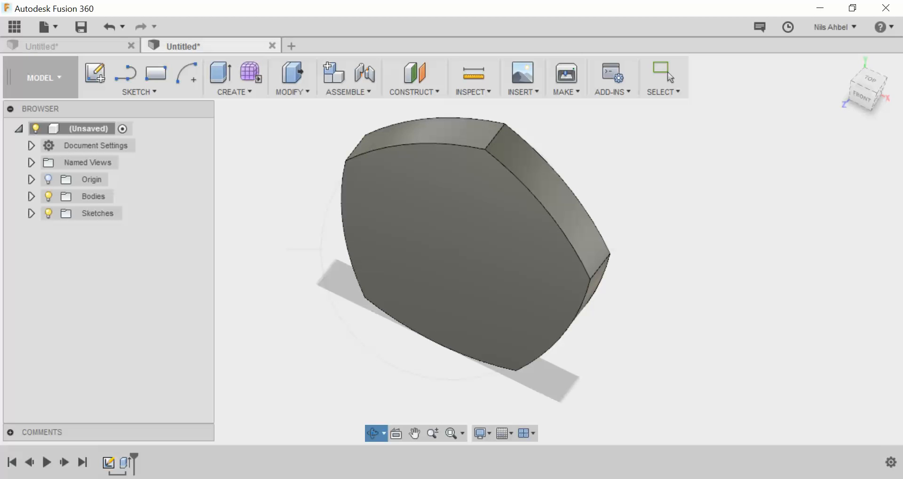